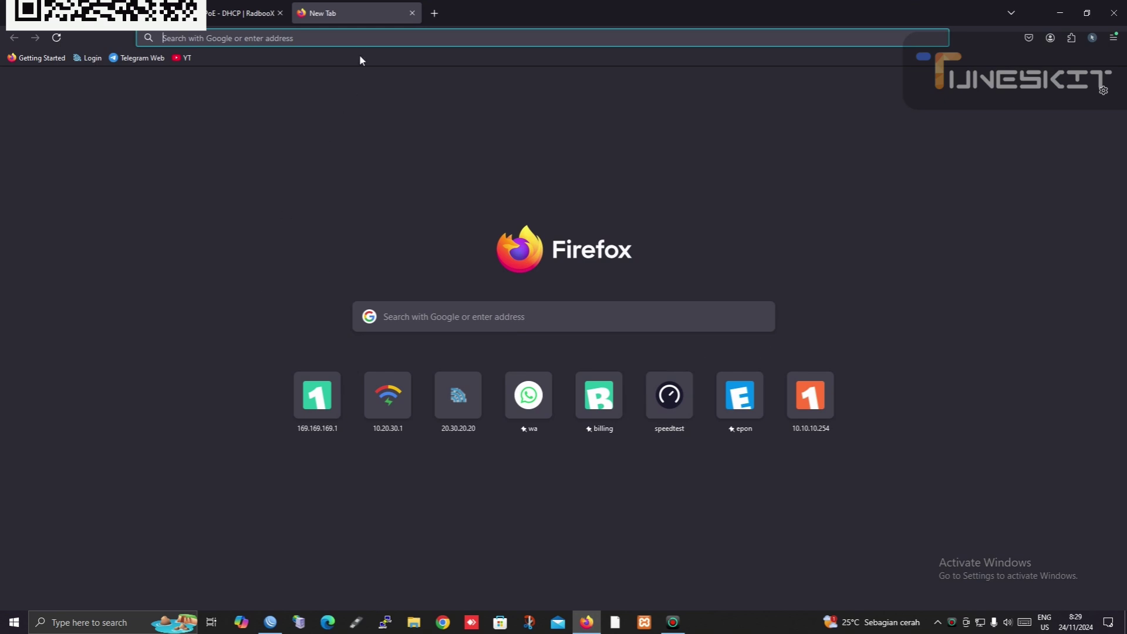
Open radboox.com in the new browser tab and go to the account dashboard.
click(371, 38)
text(radboox.com/)
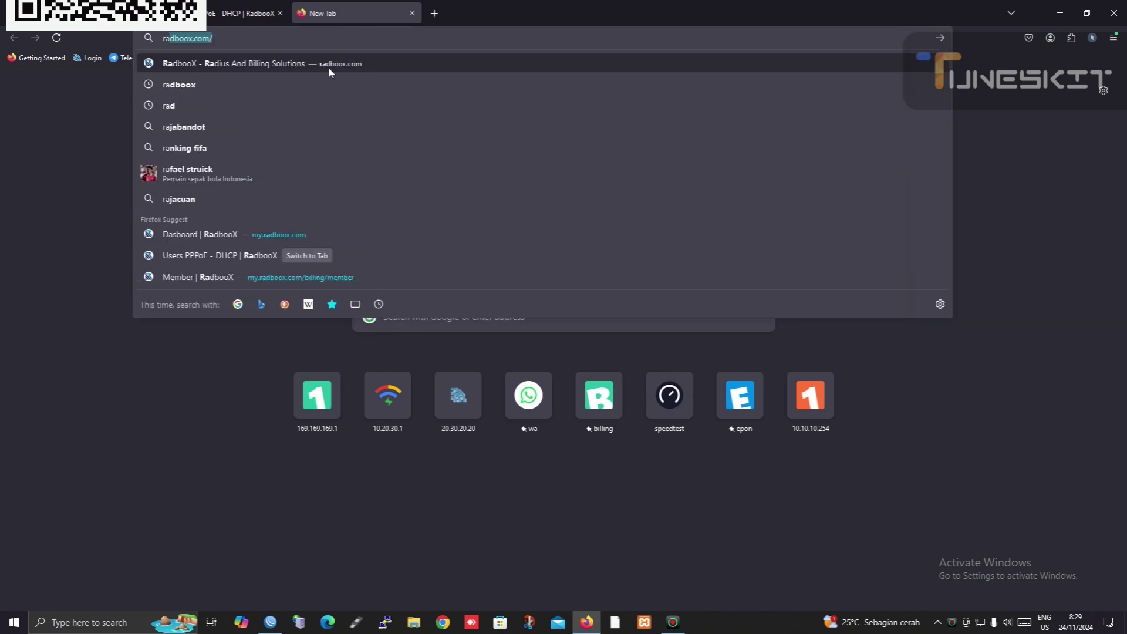
click(294, 66)
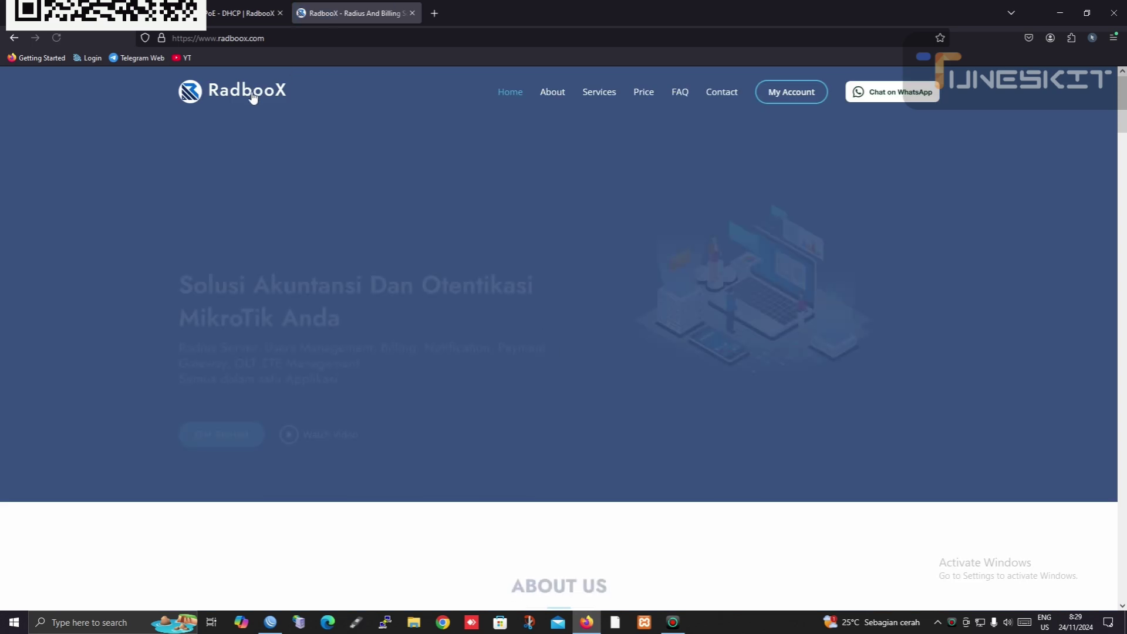
click(787, 92)
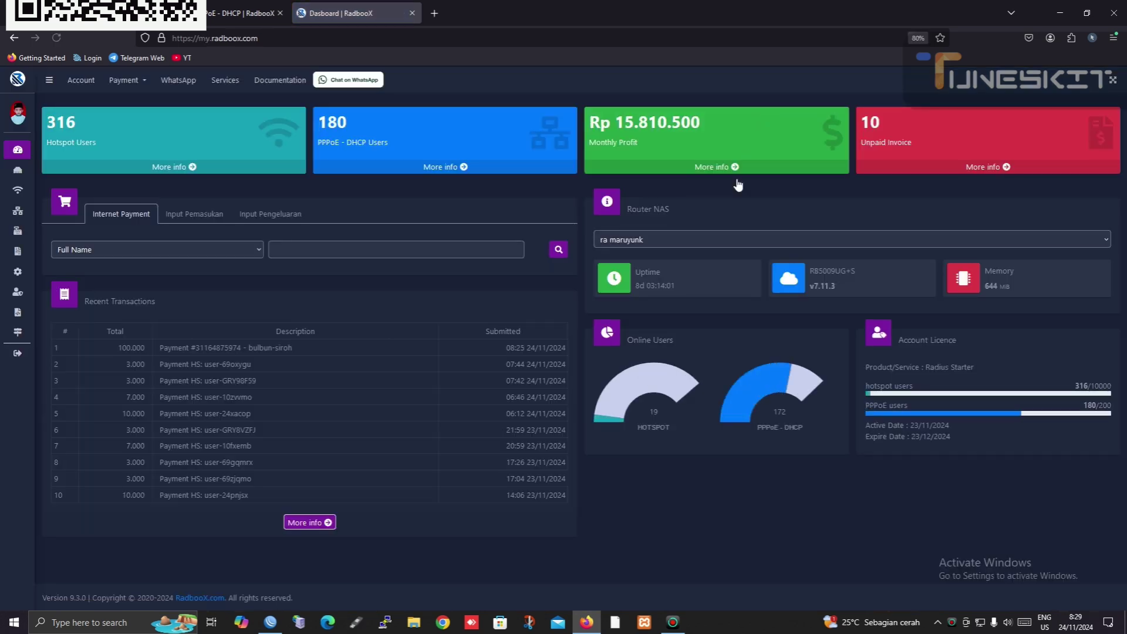
Open the PPPoE - DHCP user list and set it to show 200 entries.
mouse_move(46, 97)
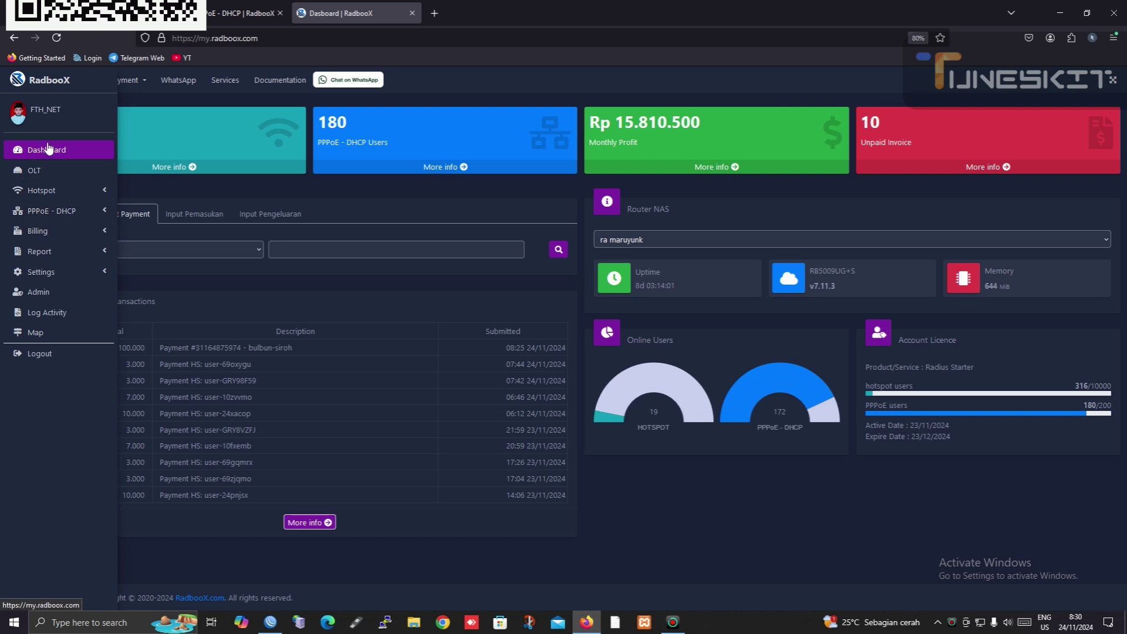
click(39, 215)
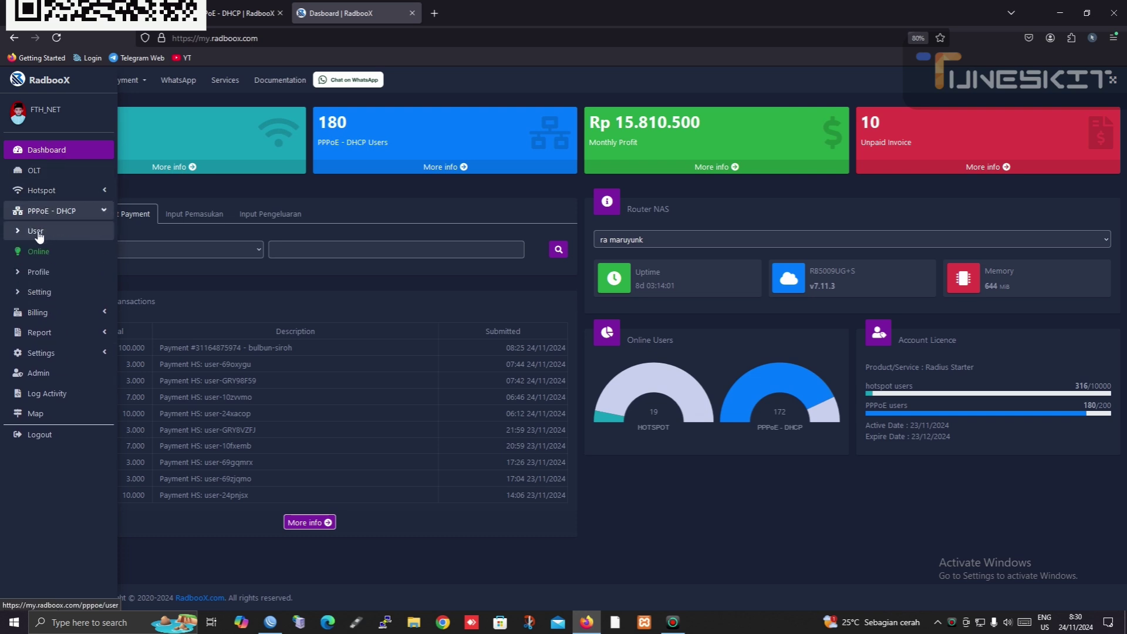
click(38, 233)
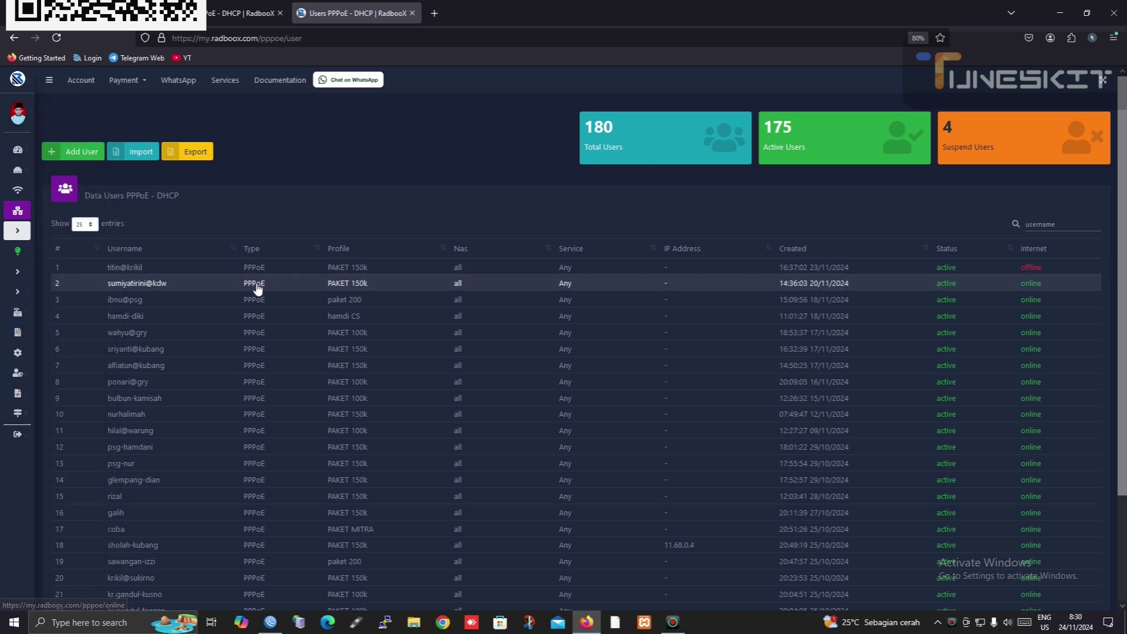
scroll(261, 292, down, 3)
scroll(272, 295, up, 3)
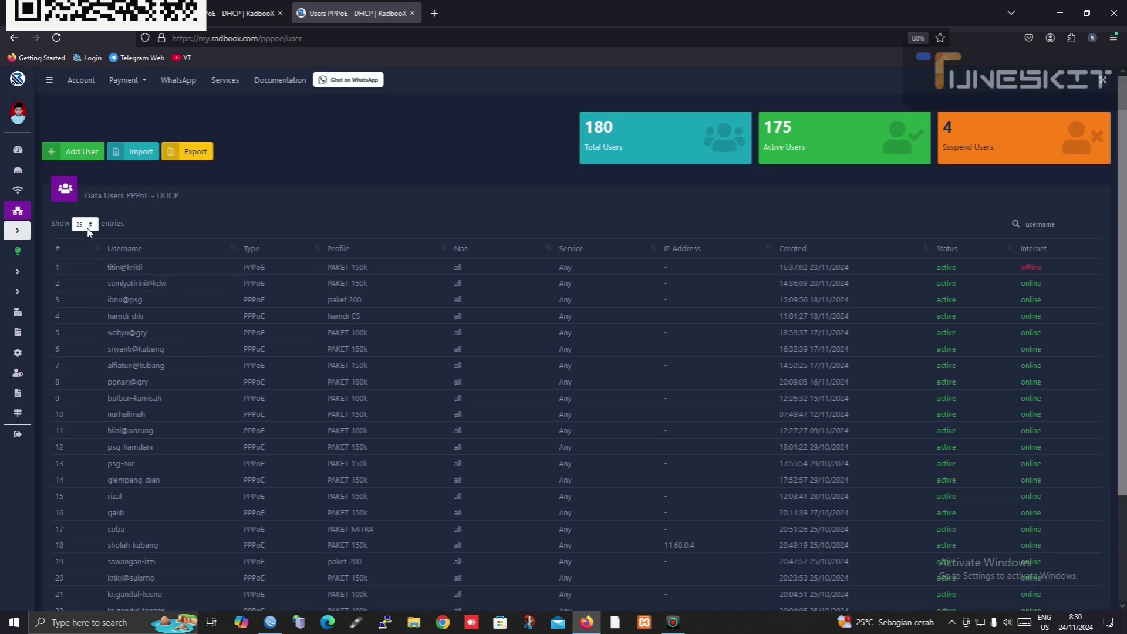
click(85, 224)
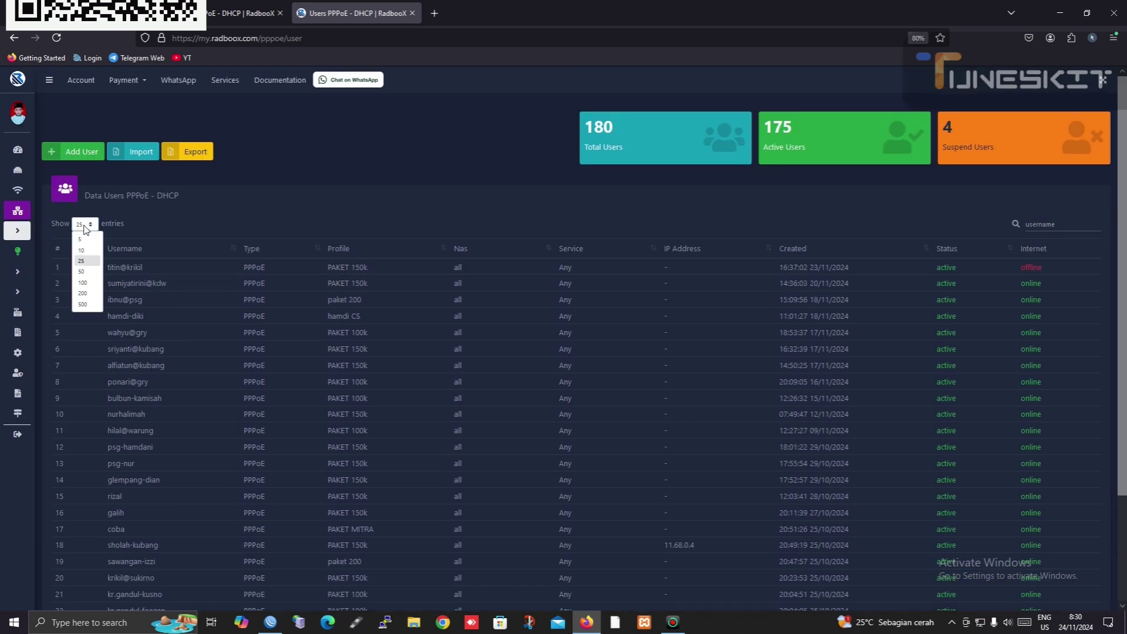
click(82, 293)
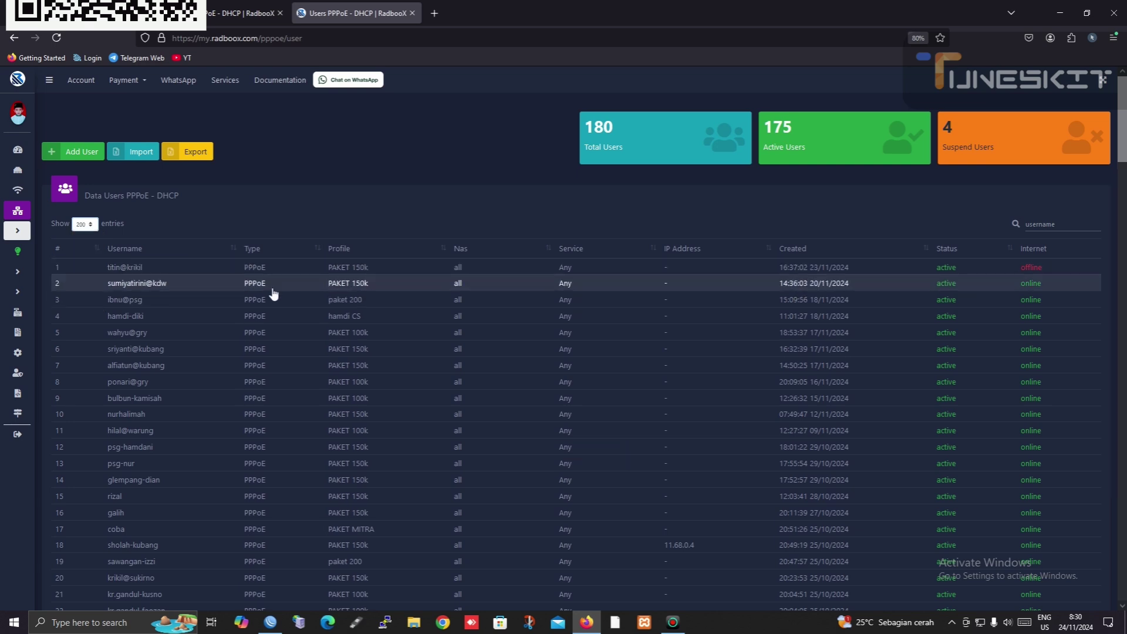
scroll(308, 305, down, 3)
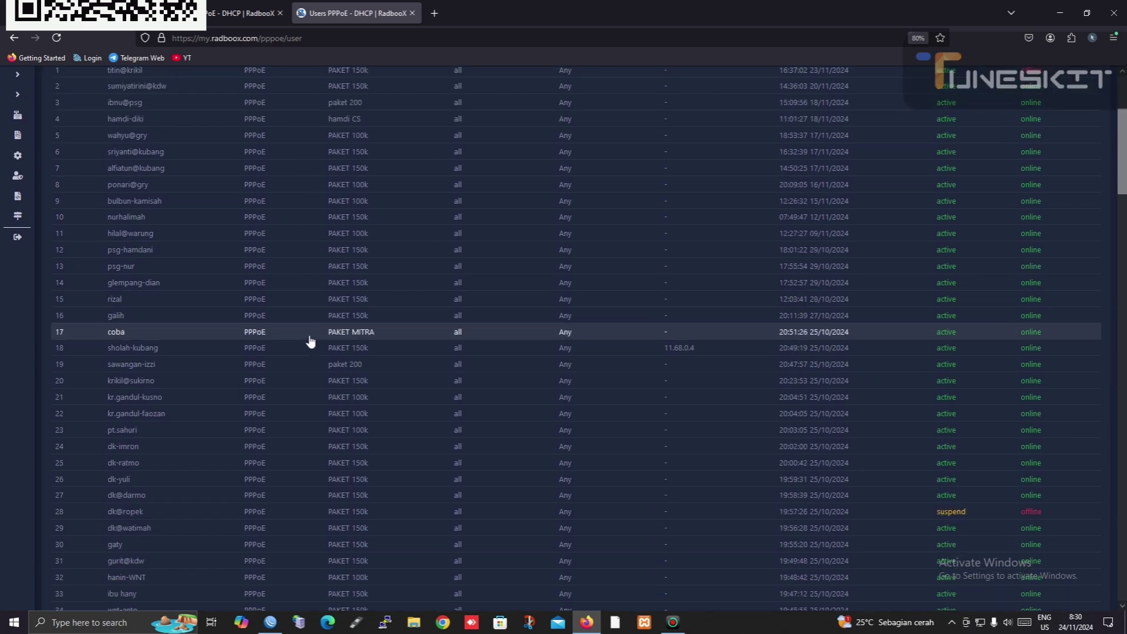
Switch to WinBox, open the first active PPP connection, ping its address and check the assigned IP, closing both windows when done.
click(271, 619)
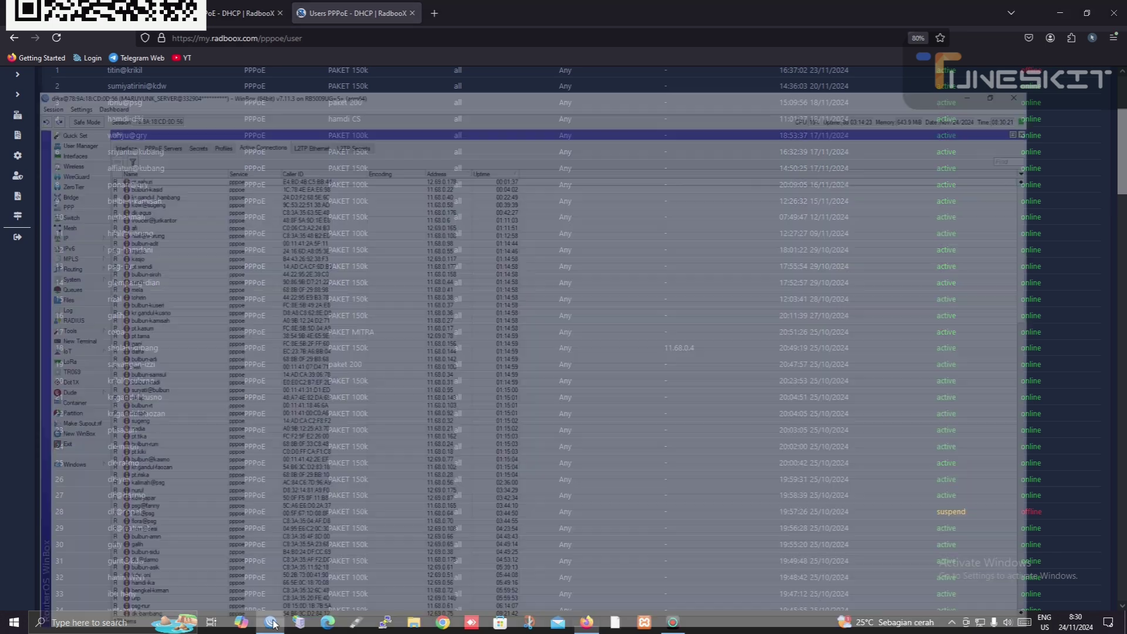
double_click(229, 102)
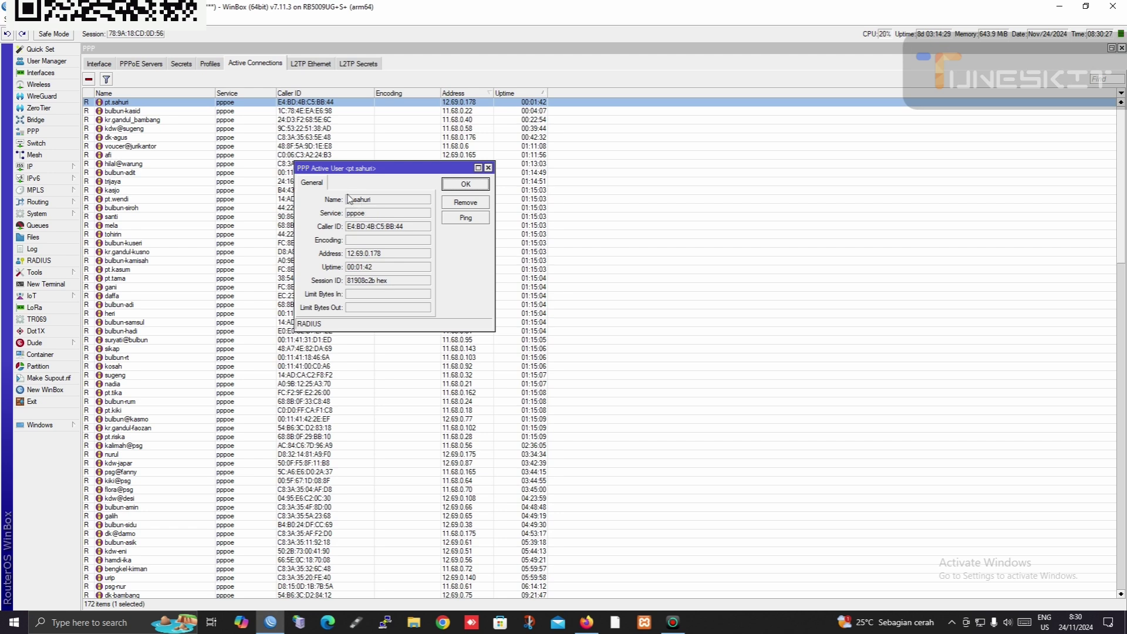
drag(355, 169, 249, 131)
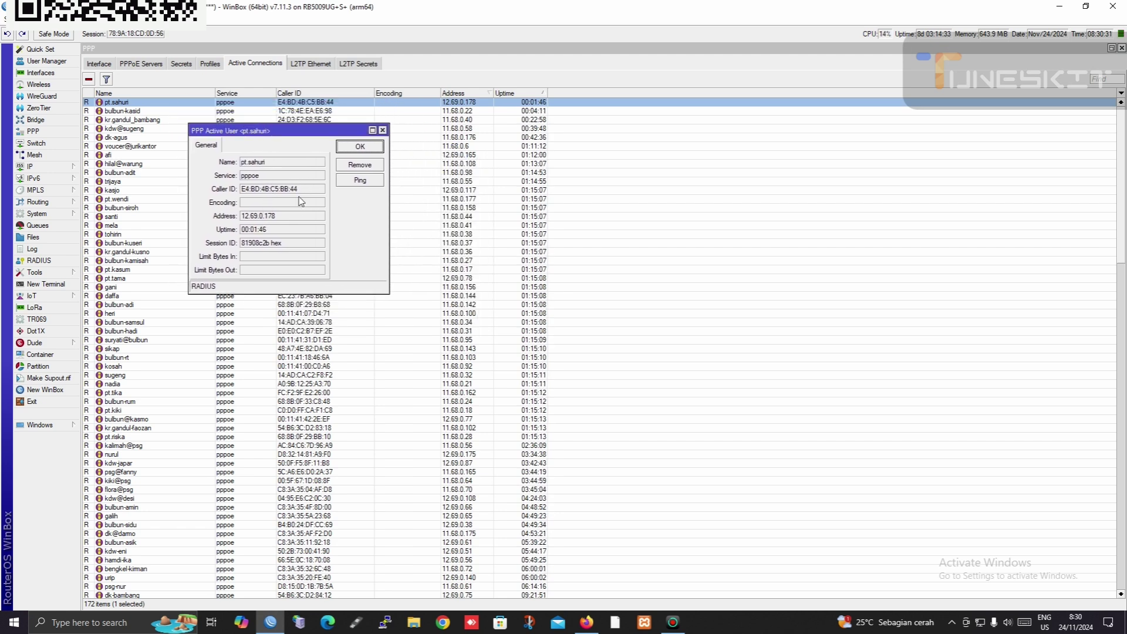
click(346, 180)
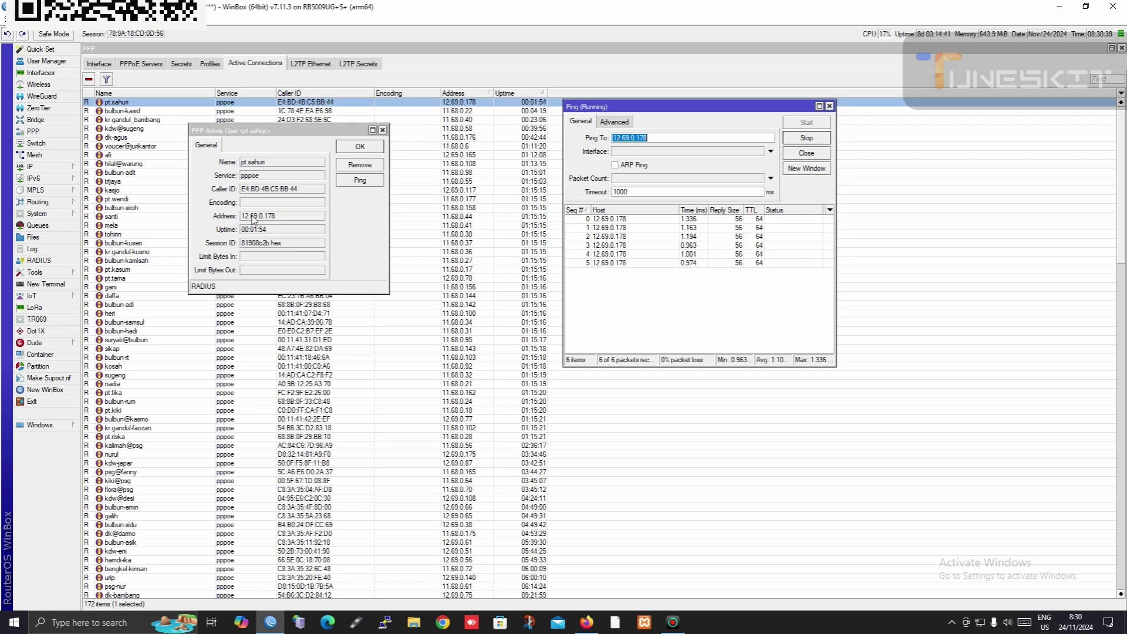
drag(242, 216, 280, 226)
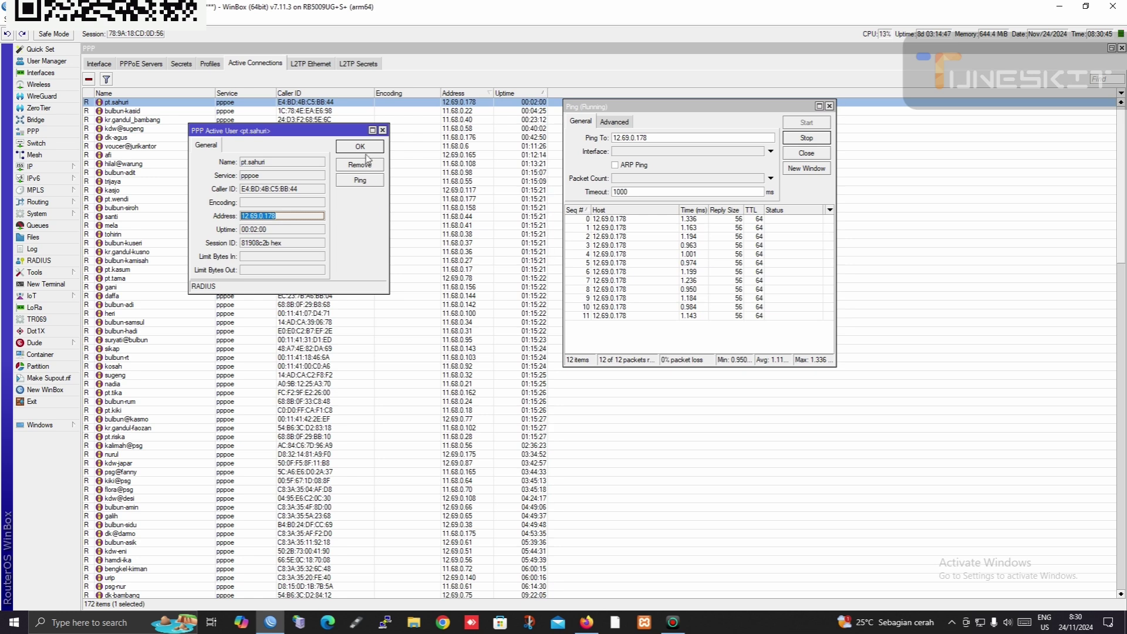
click(796, 154)
click(374, 148)
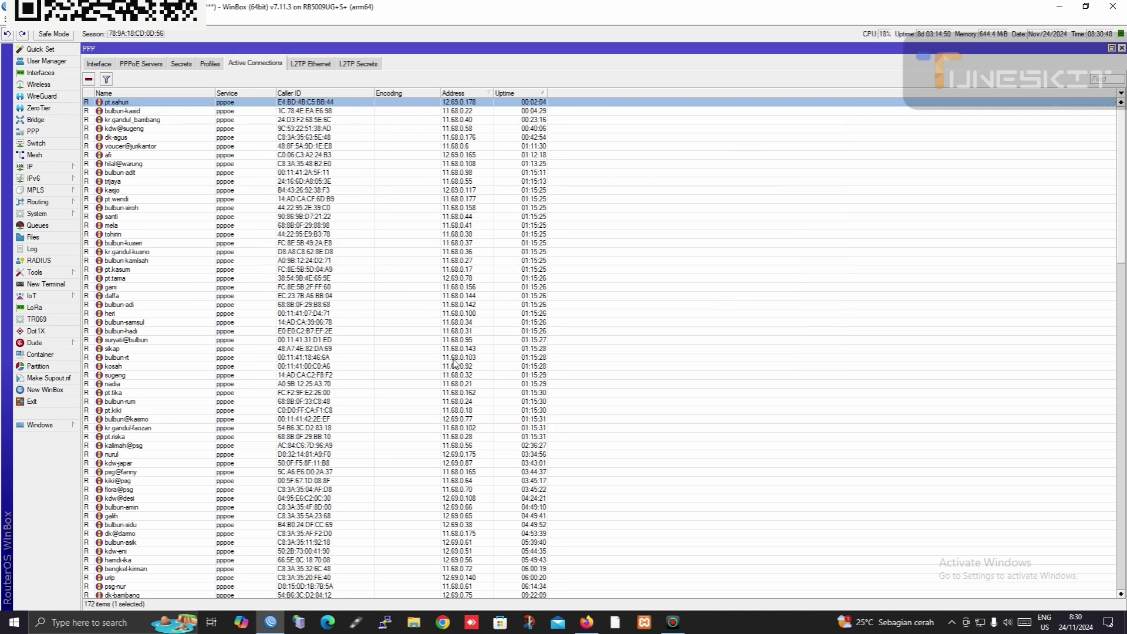
Switch back to Firefox and search the PPPoE - DHCP user list for the customer's username.
click(587, 623)
scroll(470, 294, up, 3)
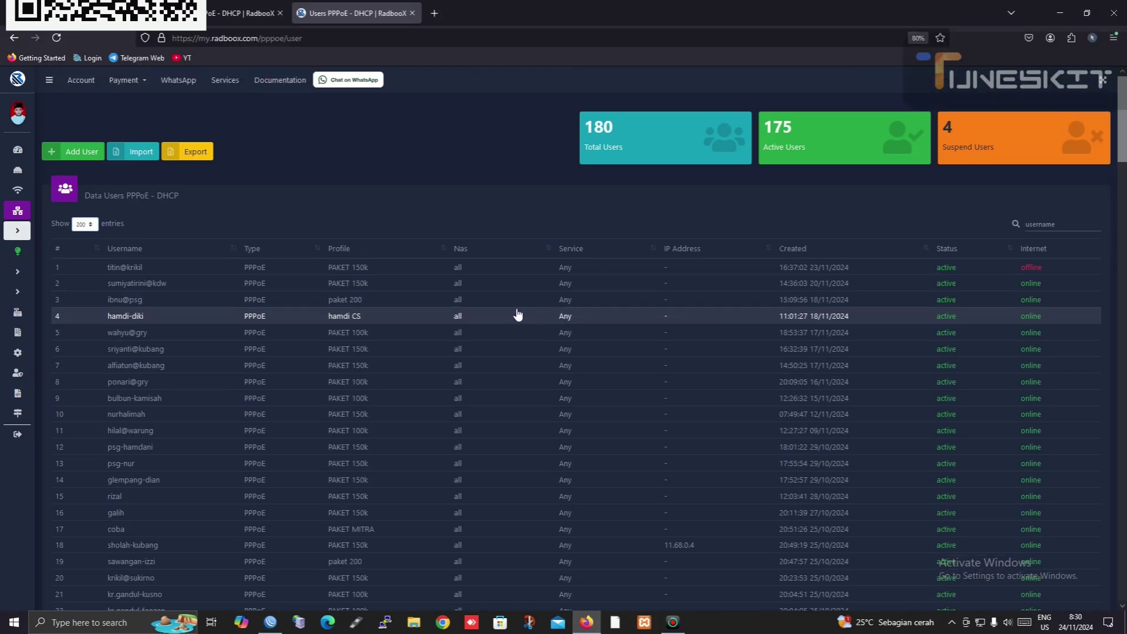
click(1052, 222)
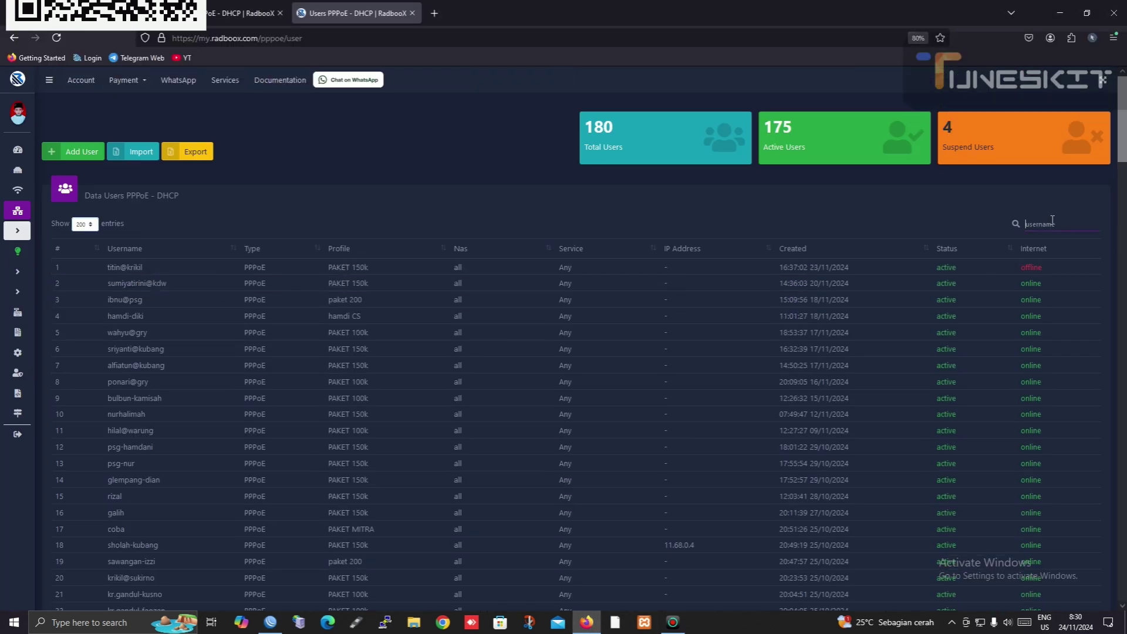
text(pt.sahur)
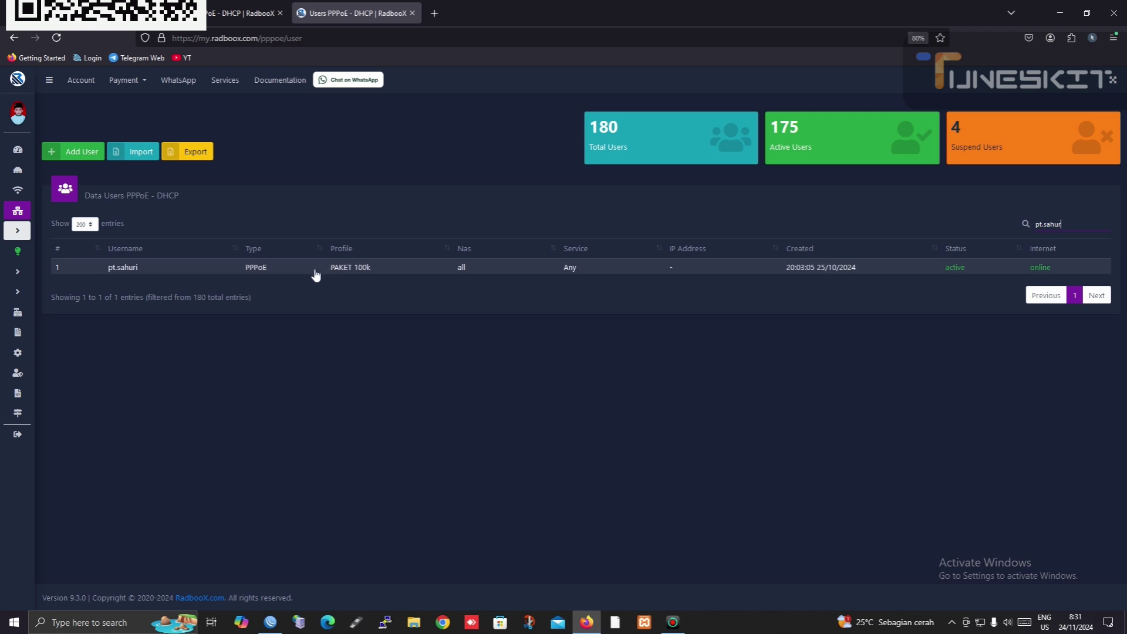
Open the found PPPoE user's details and set the status to Suspend.
click(255, 270)
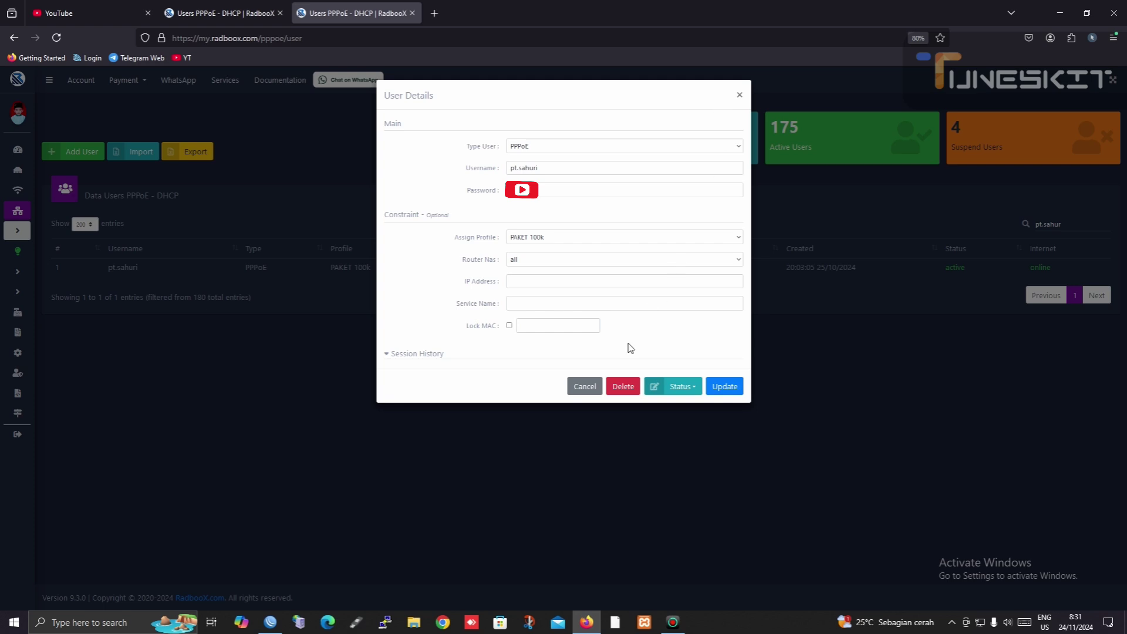
click(691, 392)
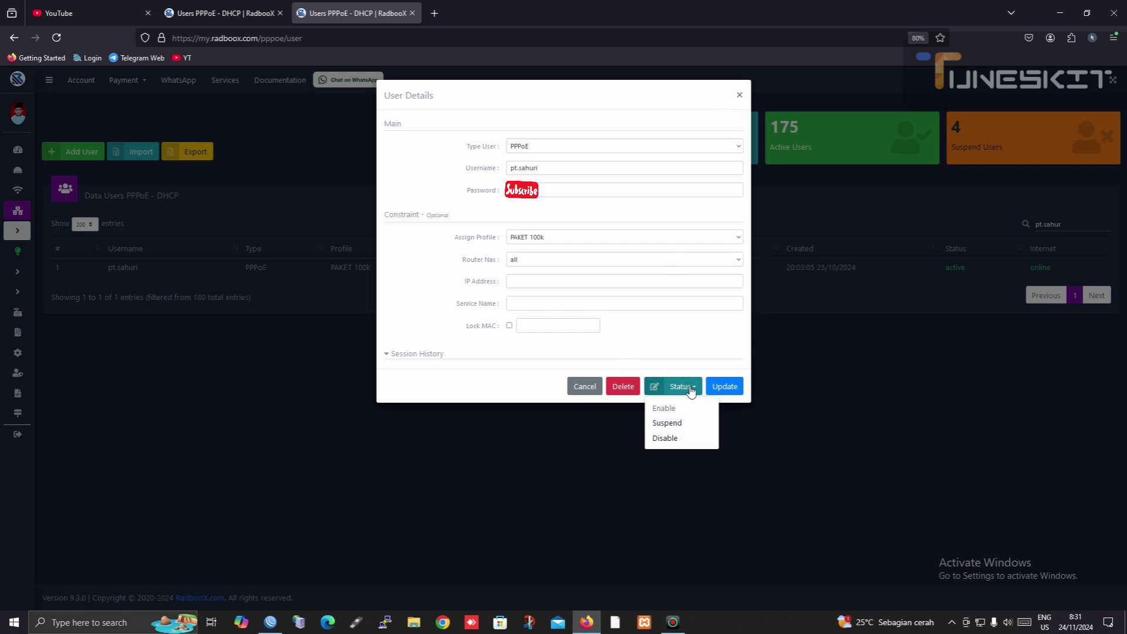
click(669, 424)
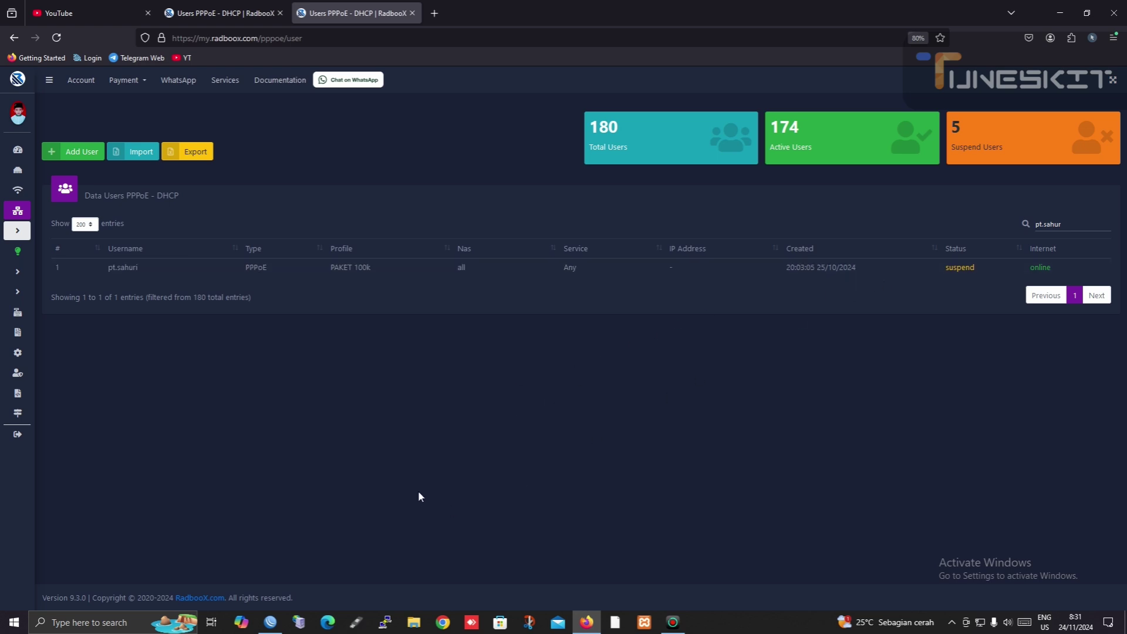
Switch to WinBox, remove the suspended user's active PPP connection, and examine the address of the reconnected session.
click(270, 624)
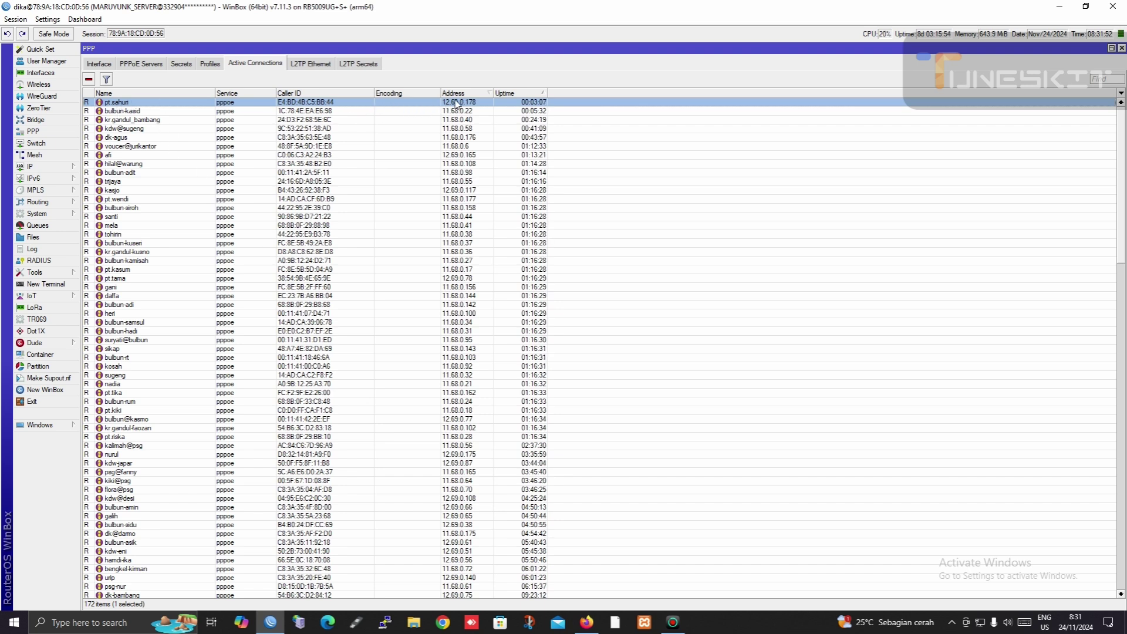
click(90, 81)
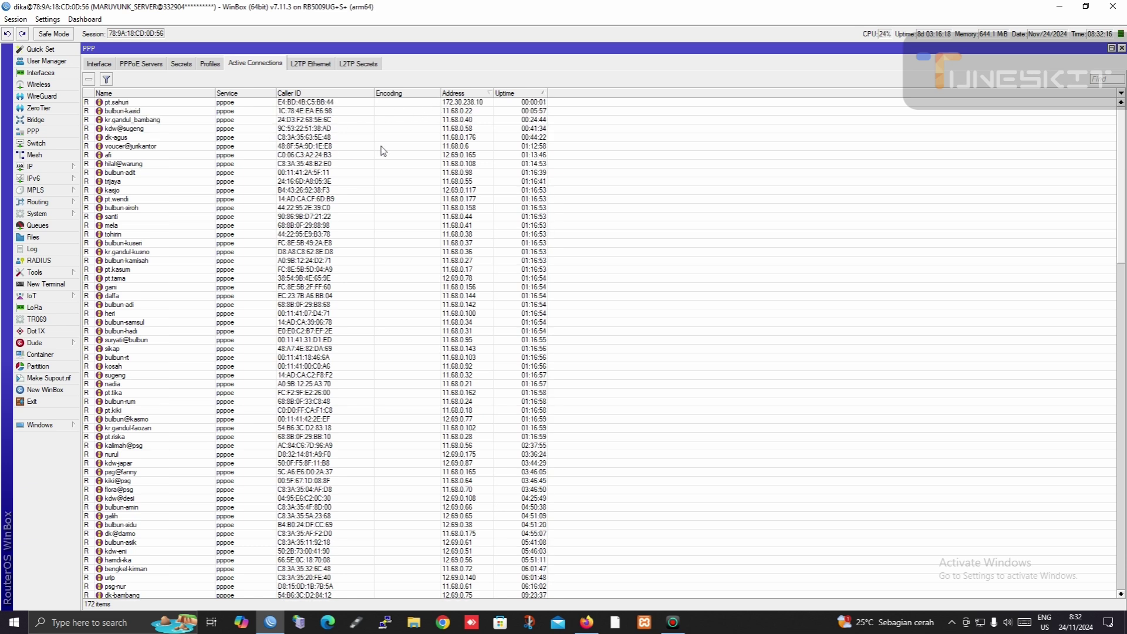
double_click(458, 104)
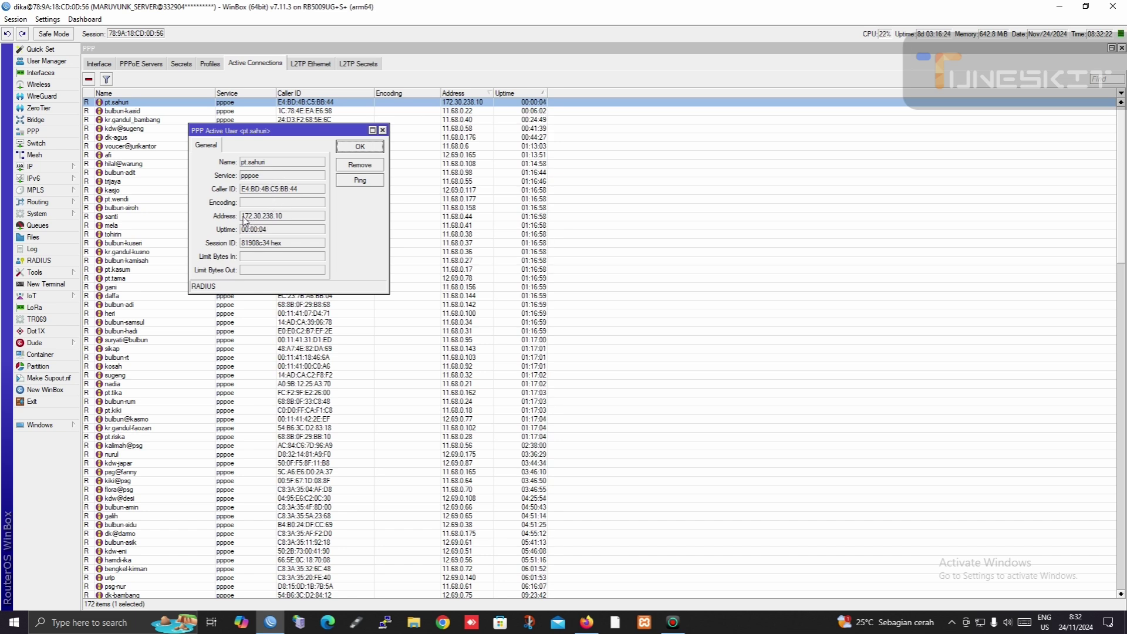
drag(245, 220, 290, 227)
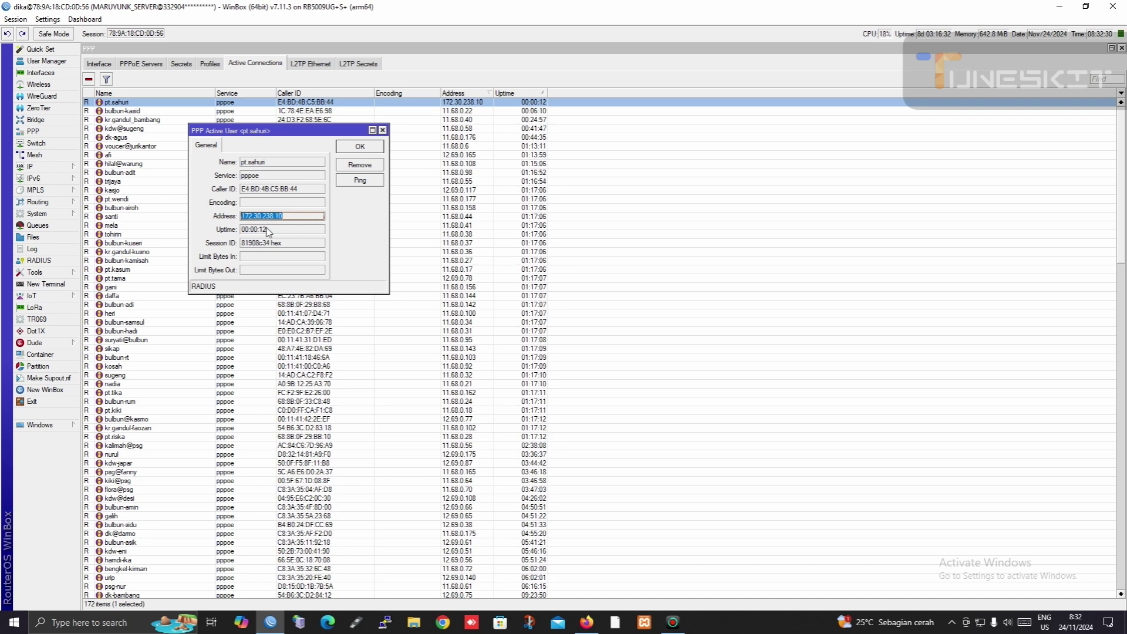
click(291, 220)
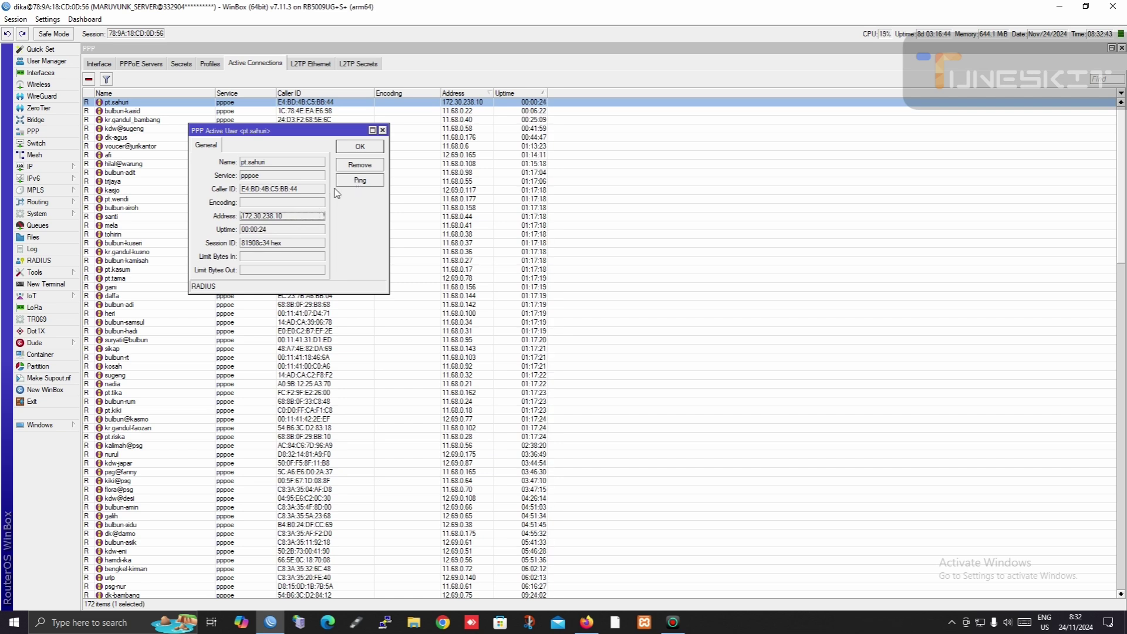
click(364, 150)
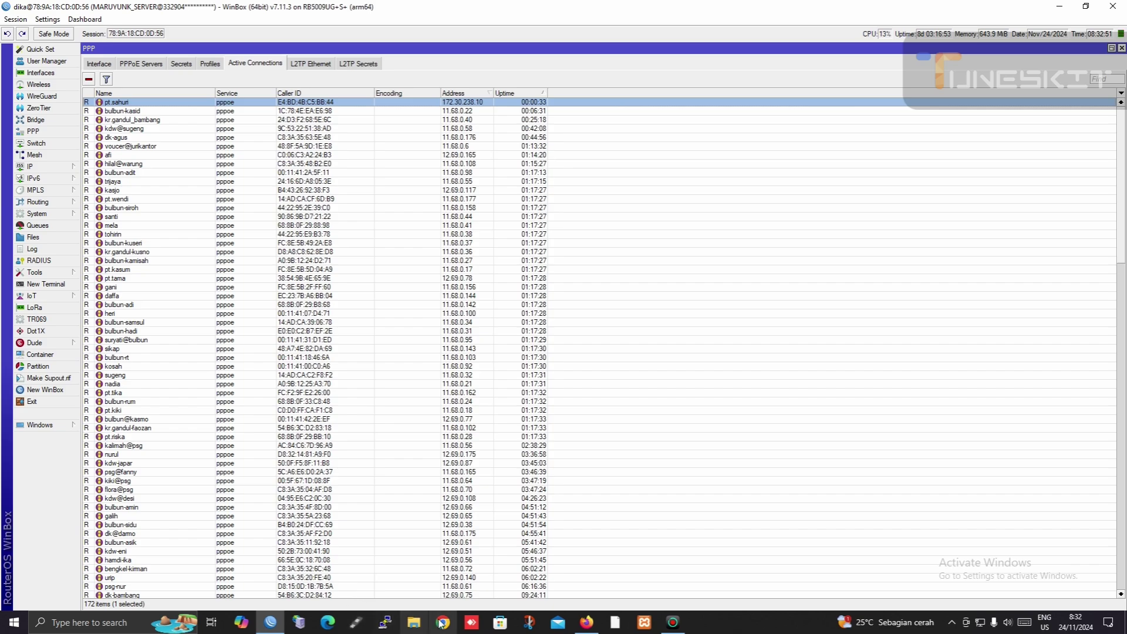
Return to Firefox, reload the PPPoE - DHCP user list and search for the suspended user to check the status and internet columns.
click(586, 622)
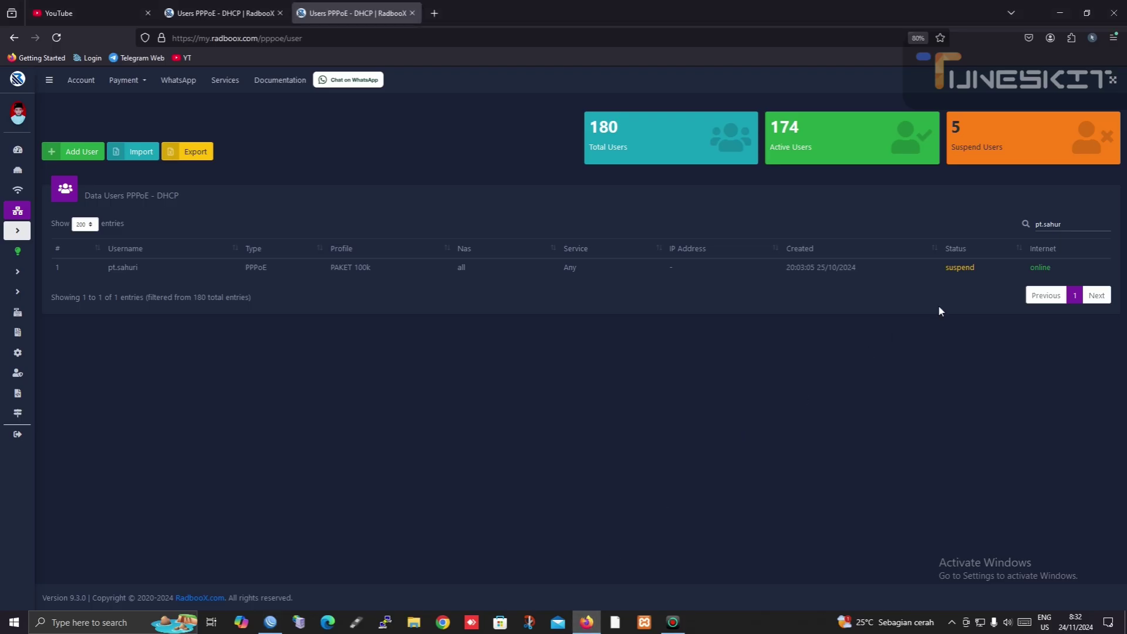
click(57, 38)
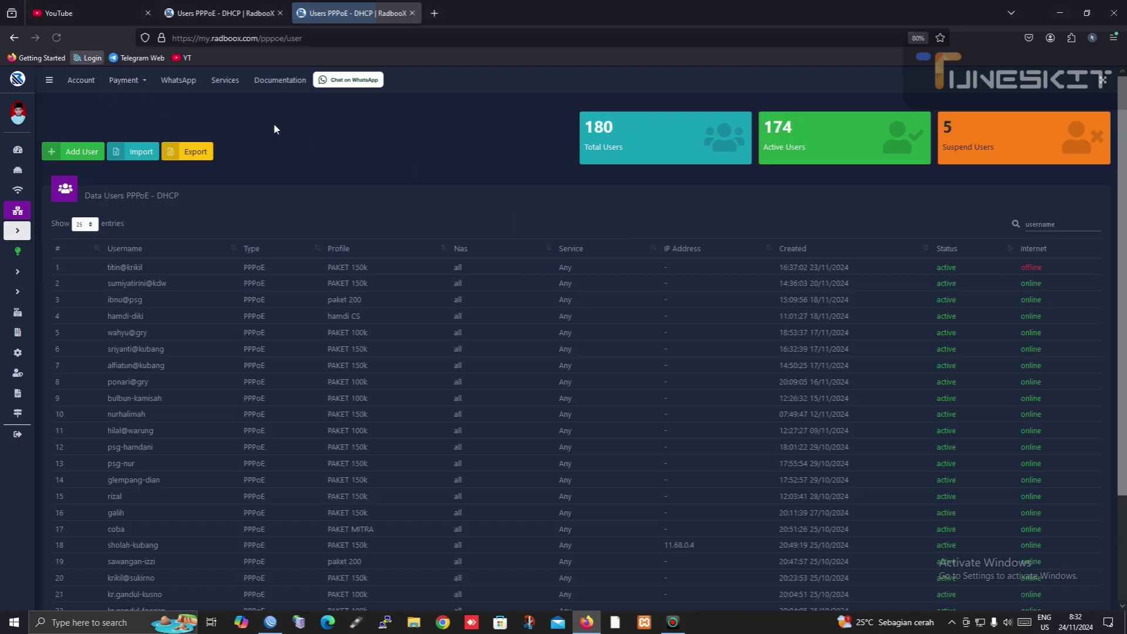
click(1034, 224)
text(sahur)
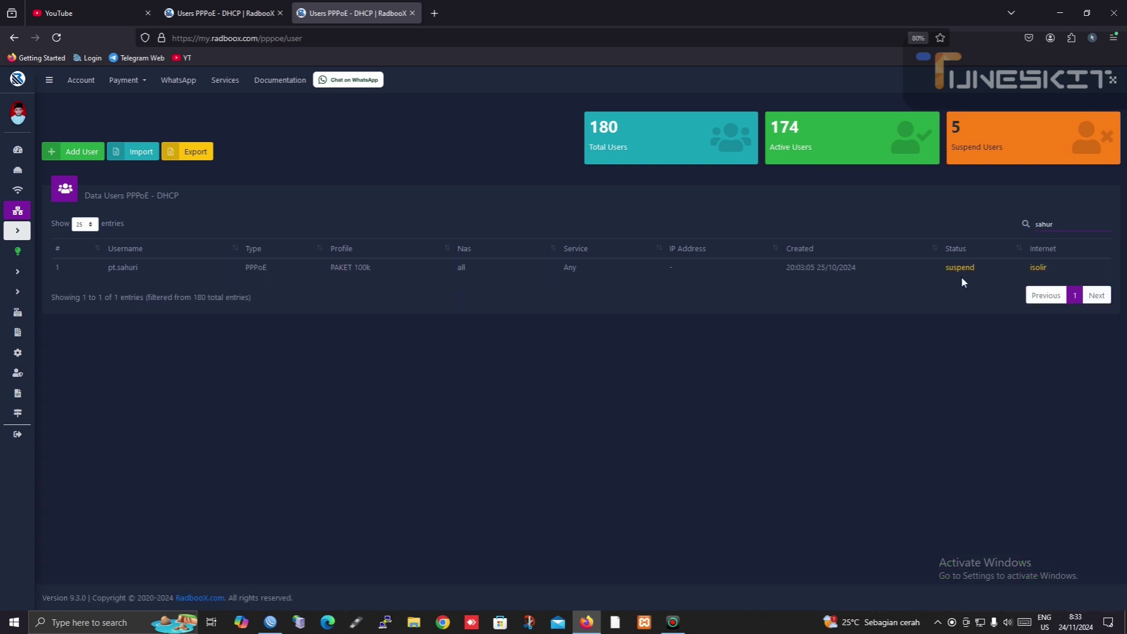
drag(1060, 268, 672, 275)
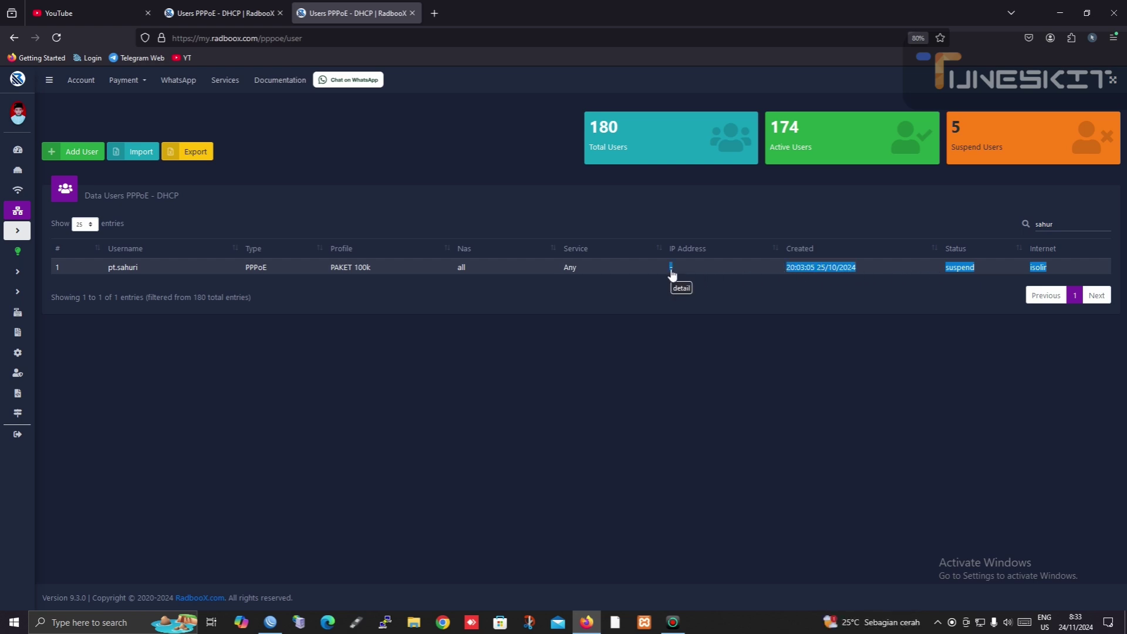